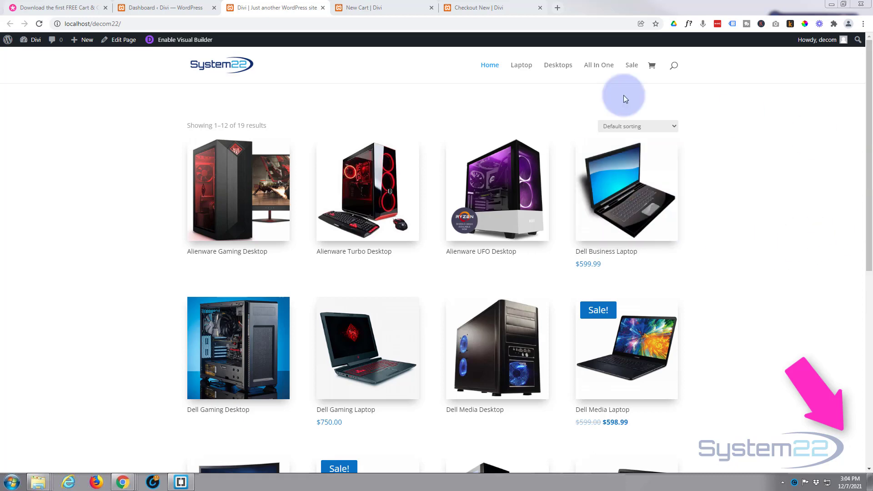
Review the New Cart page, then view the Checkout New page with its purple banner.
left_click(397, 8)
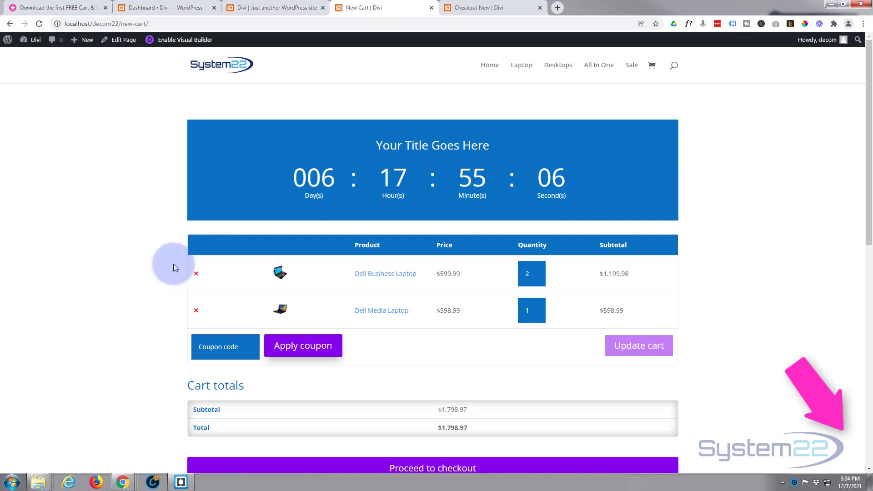
scroll(174, 264, "down", 1)
scroll(173, 267, "down", 3)
scroll(173, 269, "up", 4)
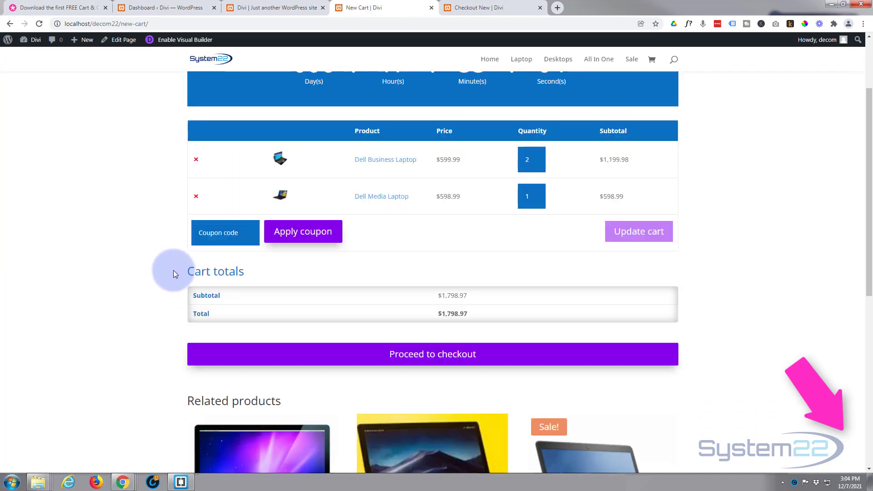
left_click(497, 8)
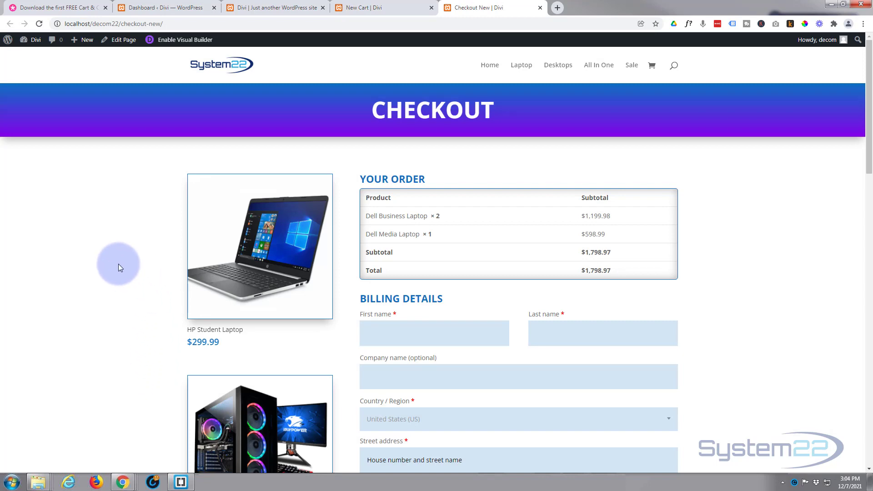
Go to the Elegant Themes article offering the free Cart & Checkout template sets.
left_click(55, 8)
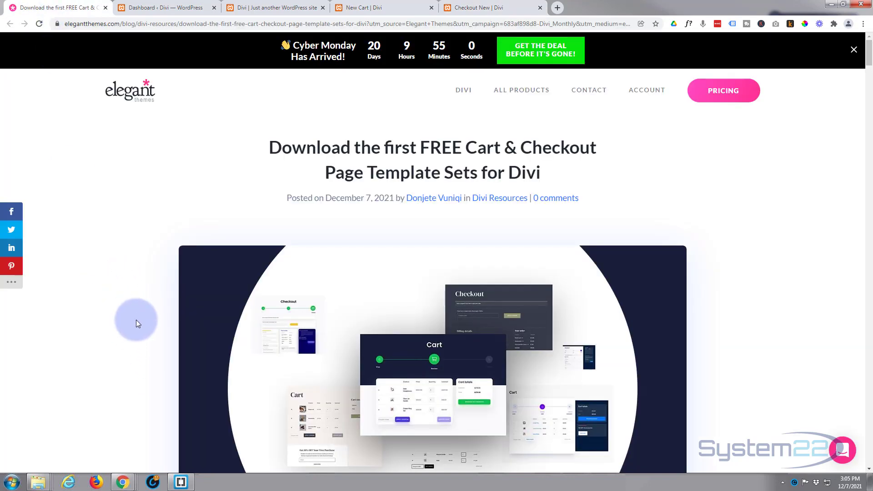
scroll(123, 286, "down", 4)
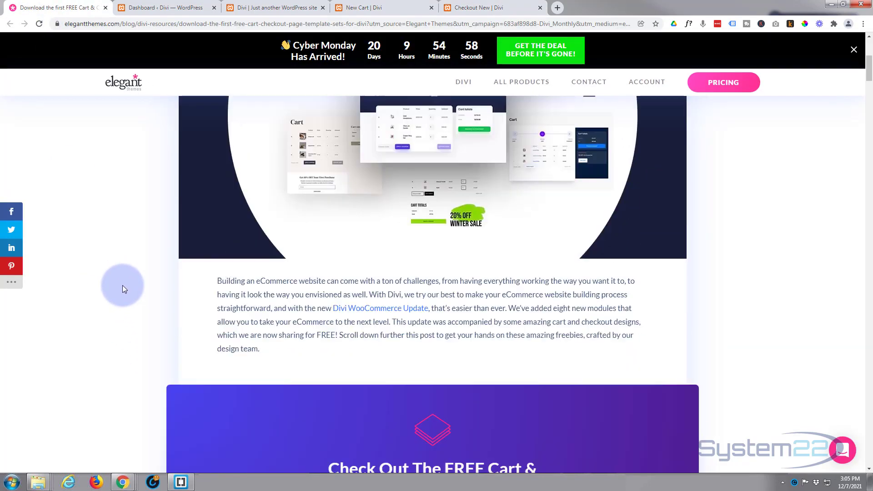
scroll(122, 285, "down", 2)
scroll(122, 285, "down", 2)
scroll(122, 286, "down", 2)
scroll(123, 285, "down", 1)
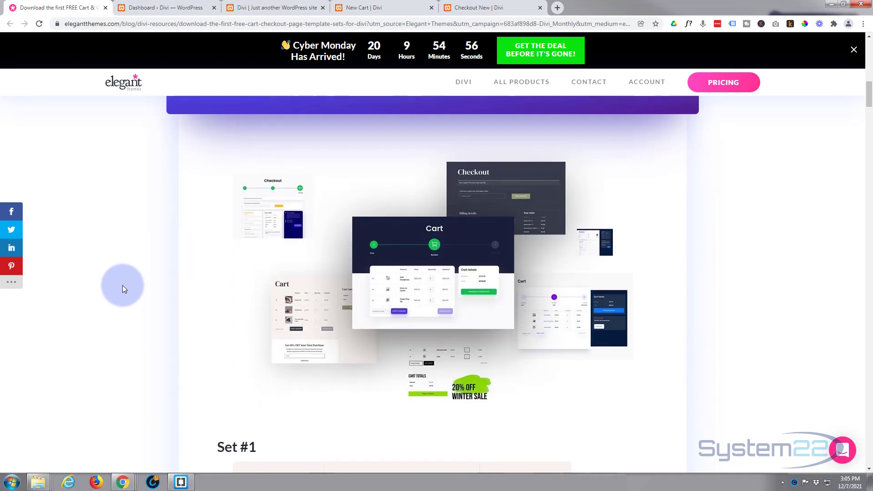
scroll(122, 286, "down", 2)
scroll(123, 286, "down", 2)
scroll(129, 303, "down", 2)
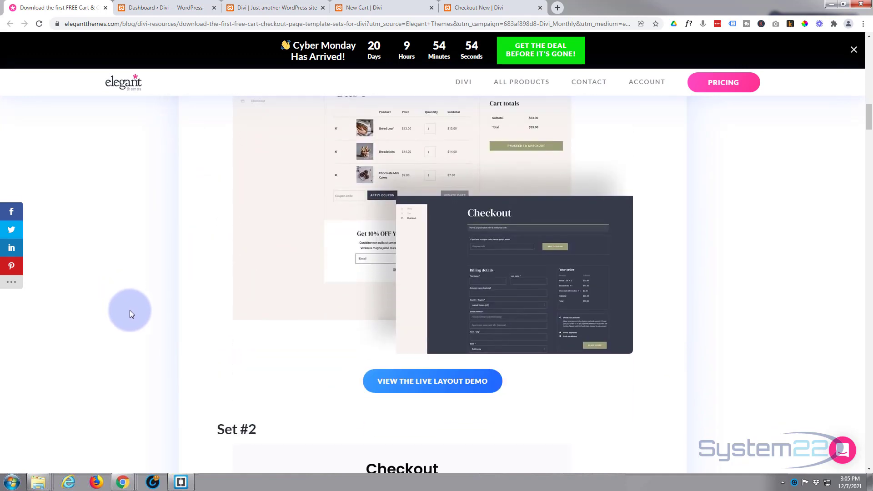
scroll(144, 364, "up", 5)
scroll(144, 364, "up", 2)
scroll(144, 364, "up", 3)
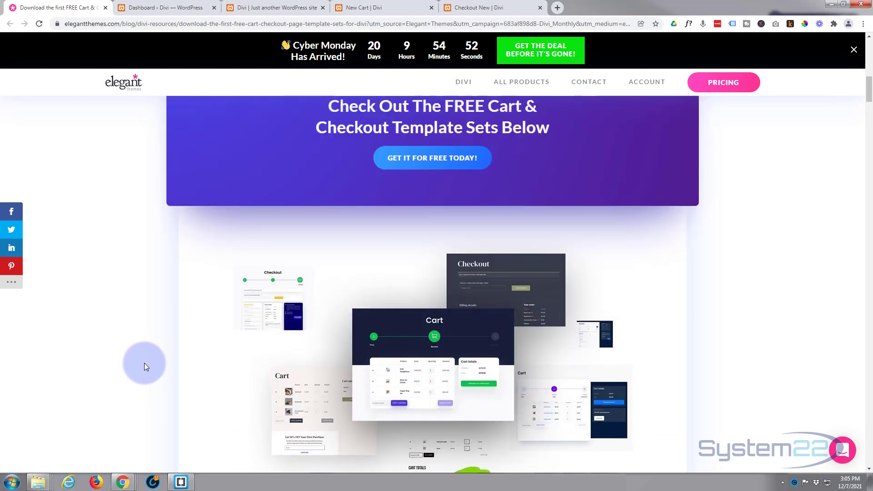
scroll(145, 363, "up", 2)
scroll(144, 363, "up", 2)
scroll(145, 362, "up", 2)
scroll(144, 362, "up", 3)
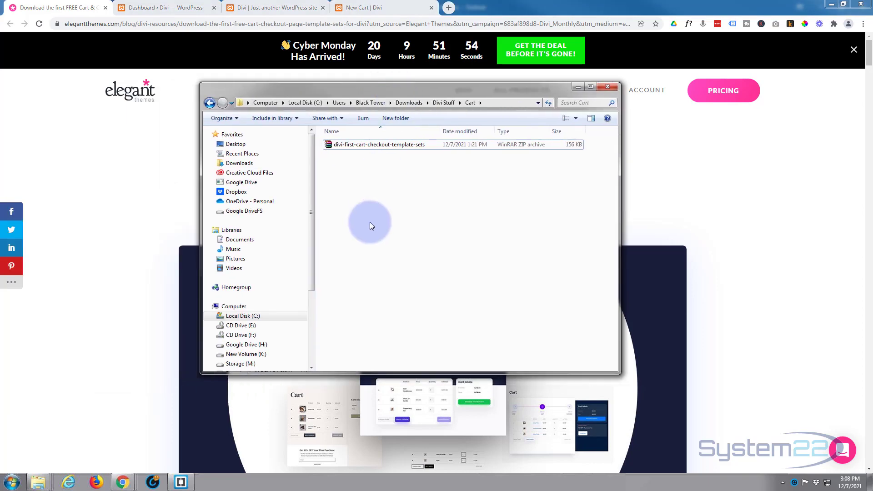
Extract the template ZIP in place and open the folder holding the four sets.
right_click(330, 145)
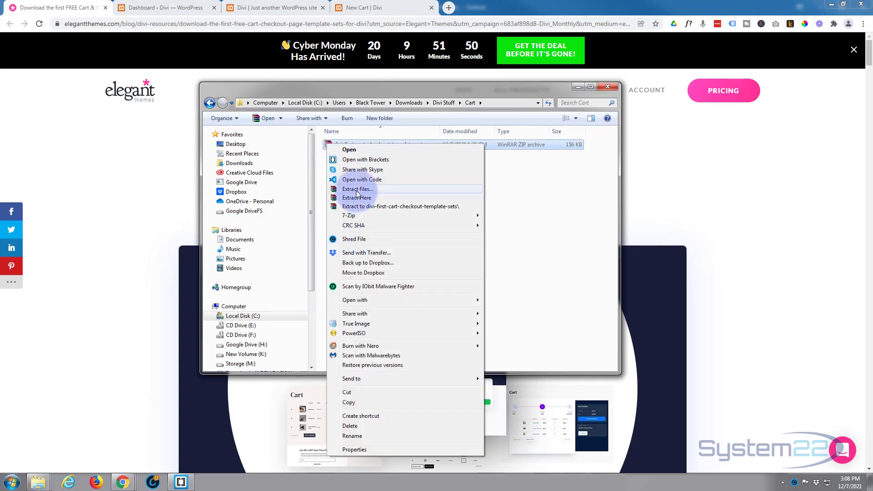
left_click(356, 197)
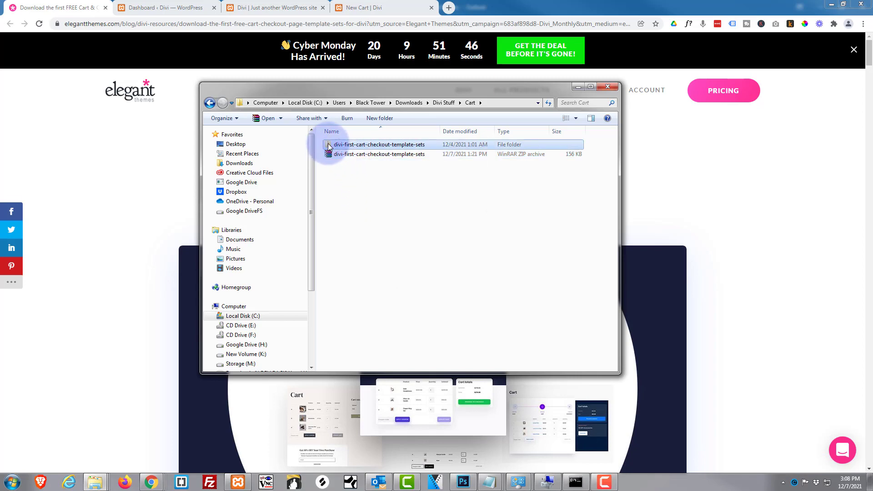
double_click(335, 145)
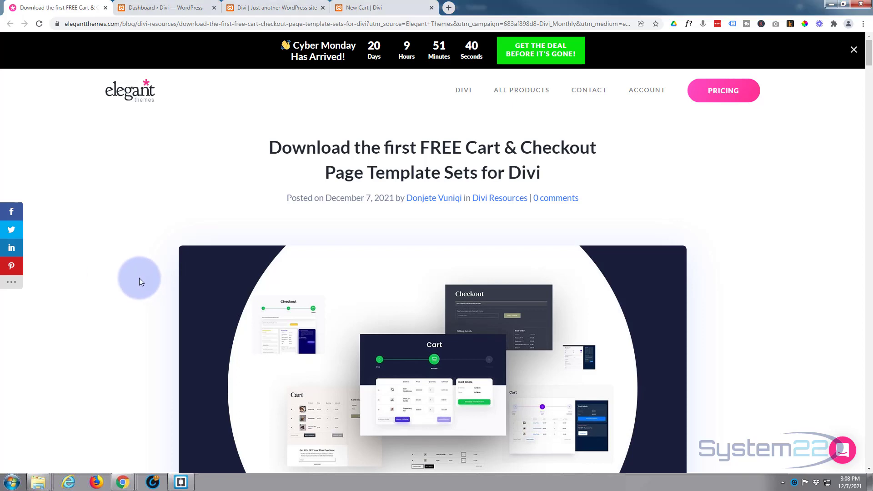
scroll(139, 276, "down", 1)
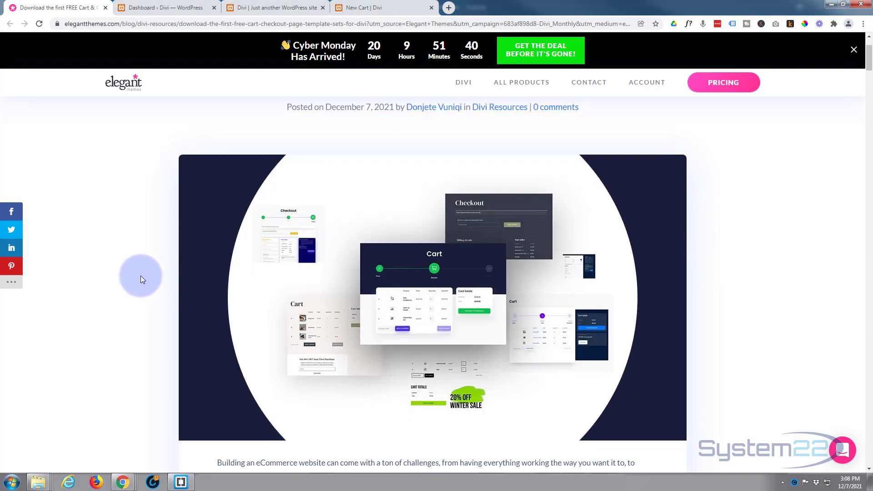
scroll(141, 277, "down", 2)
scroll(140, 276, "down", 3)
scroll(141, 276, "down", 2)
scroll(140, 276, "down", 2)
scroll(140, 276, "down", 2)
scroll(141, 276, "down", 3)
scroll(140, 275, "down", 2)
scroll(141, 276, "down", 2)
scroll(141, 275, "down", 2)
scroll(141, 276, "down", 2)
scroll(141, 276, "down", 2)
scroll(139, 276, "down", 2)
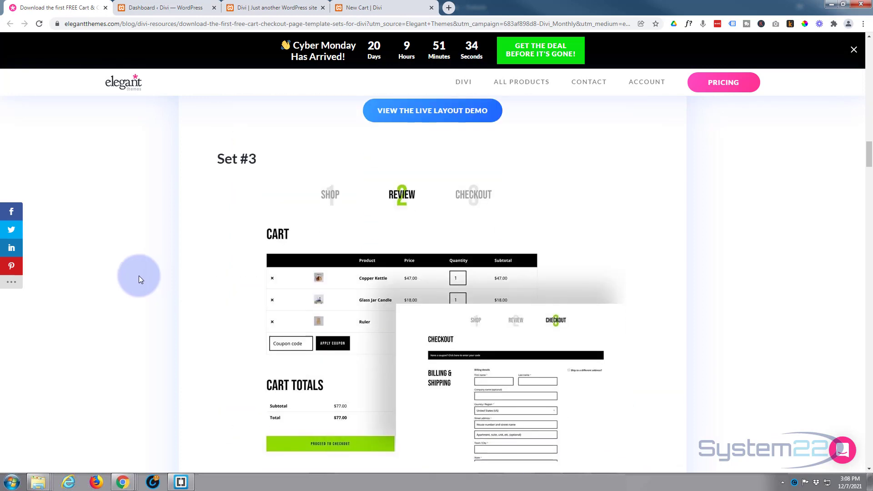
scroll(138, 275, "down", 2)
scroll(138, 276, "down", 2)
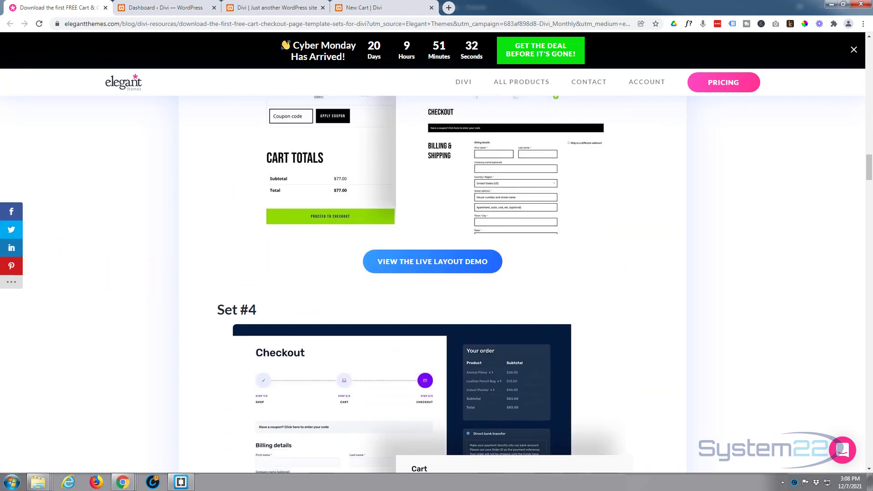
Bring the Explorer window back over the page and open Cart & Checkout Set #1.
left_click(37, 482)
left_click_drag(387, 166, 417, 158)
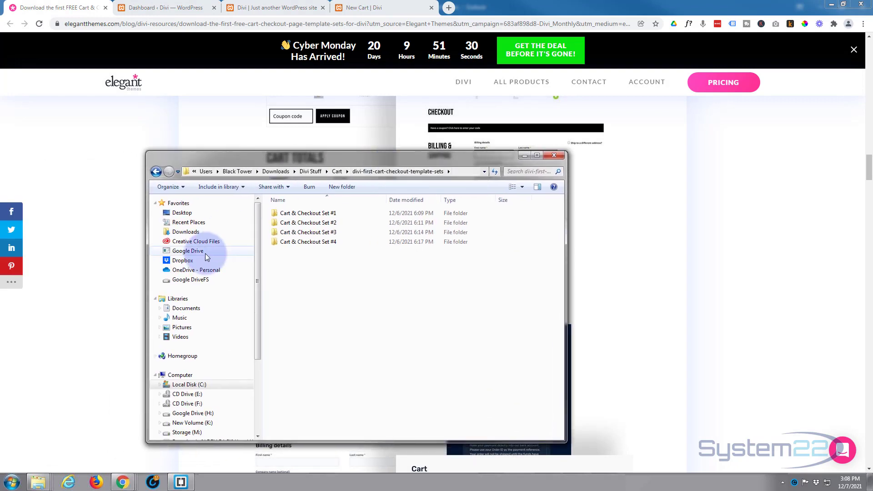
double_click(274, 213)
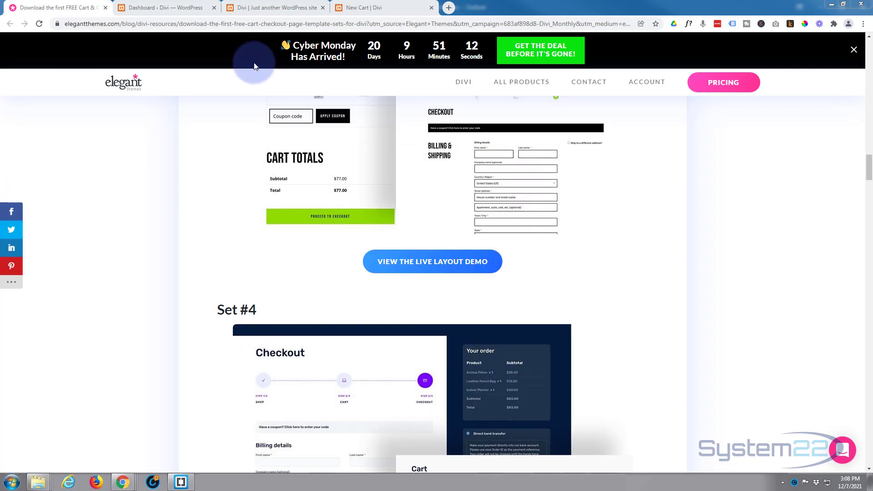
Go from the WordPress dashboard into Divi's Theme Builder.
left_click(155, 8)
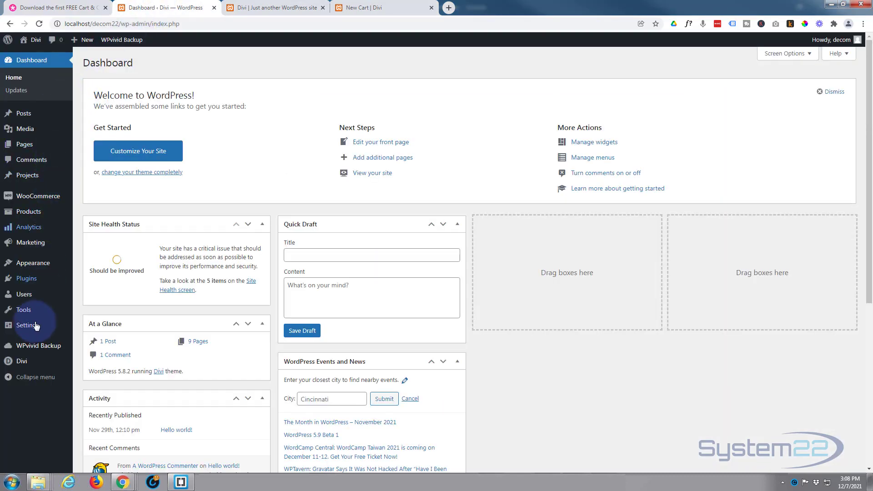
mouse_move(22, 361)
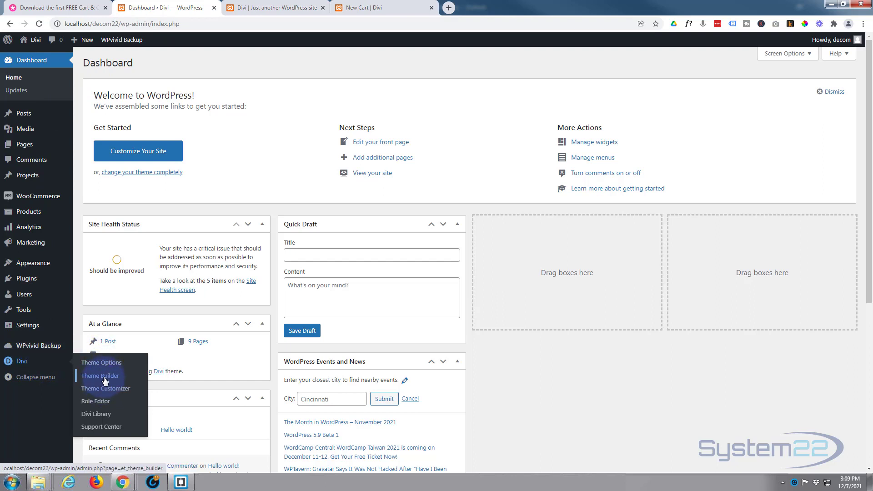
left_click(104, 377)
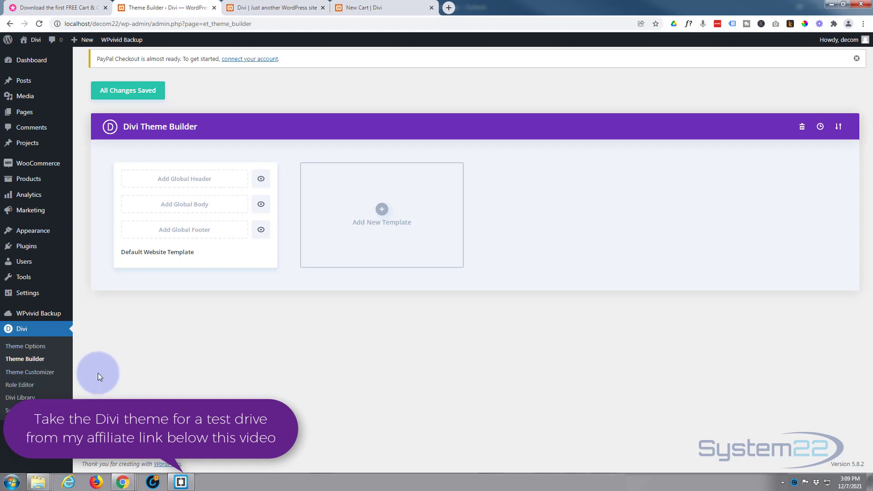
Open the Portability import option and browse to the cart-checkout template sets folder.
left_click(839, 128)
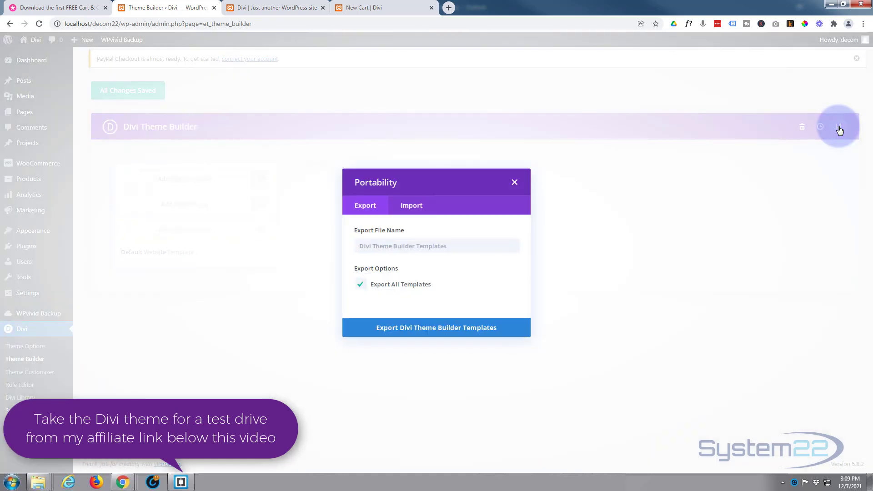
left_click(420, 211)
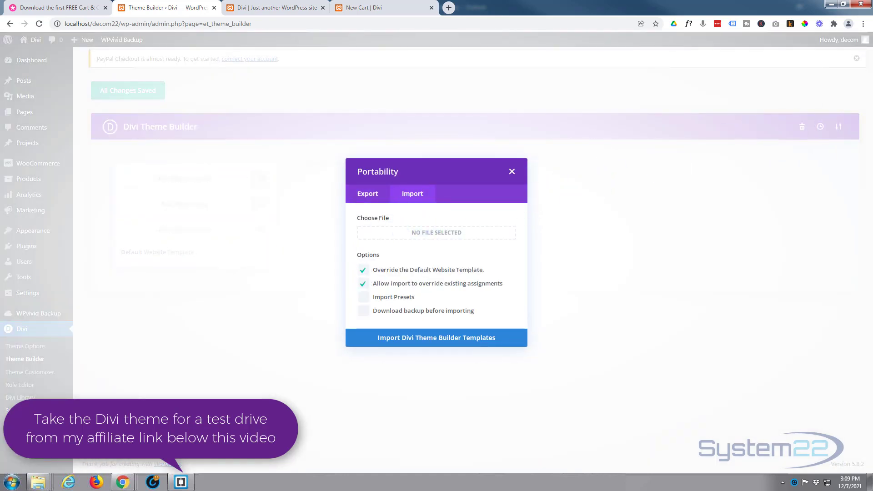
left_click_drag(53, 291, 321, 230)
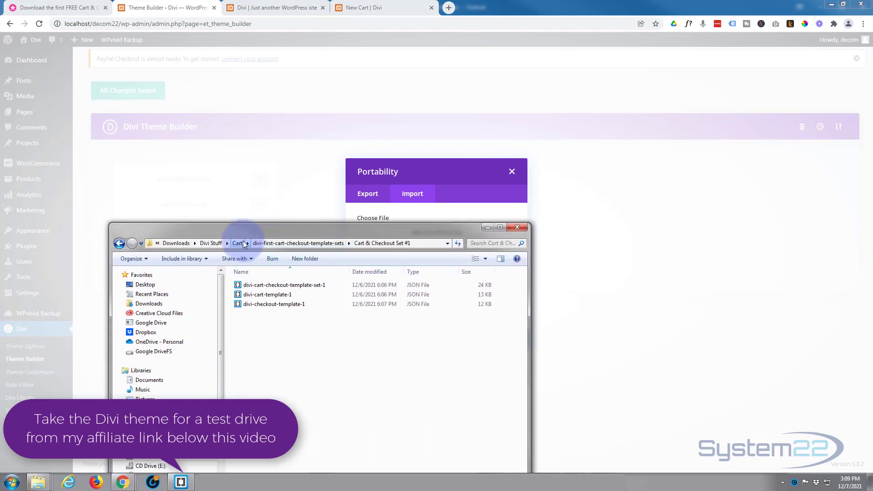
left_click(238, 242)
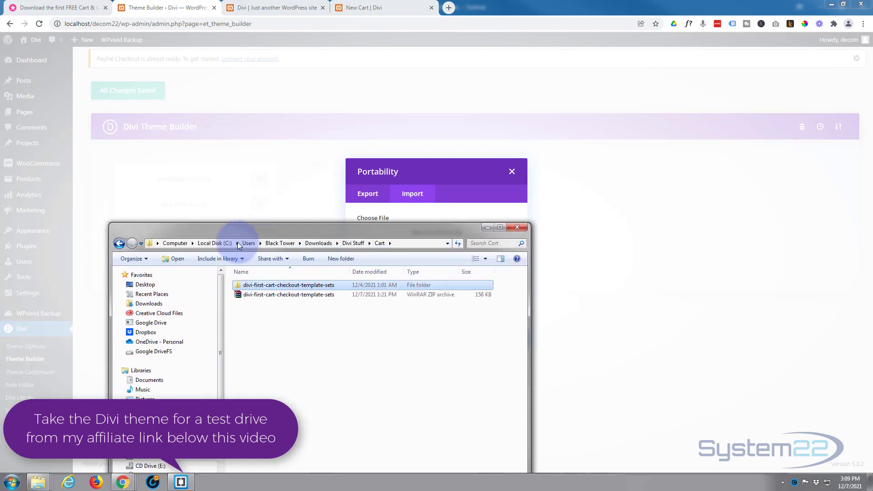
double_click(237, 284)
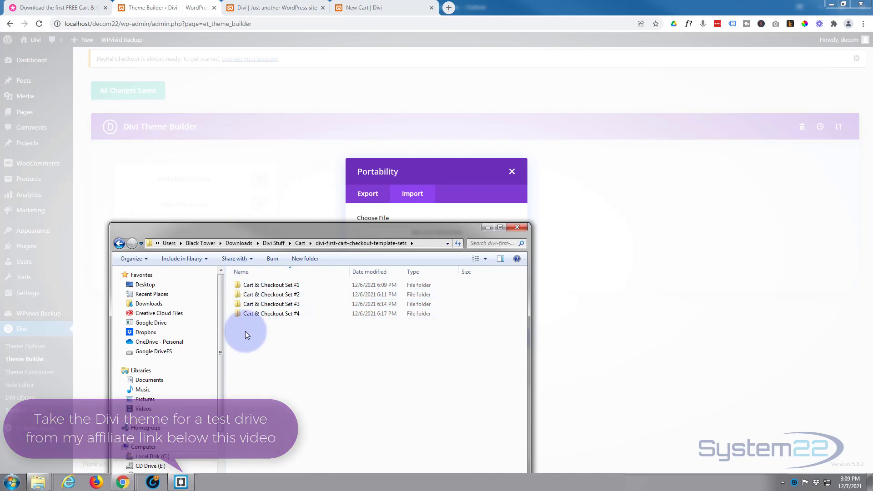
Drop divi-cart-checkout-template-set-4.json from Set #4 onto Choose File and import it.
left_click(238, 314)
double_click(237, 314)
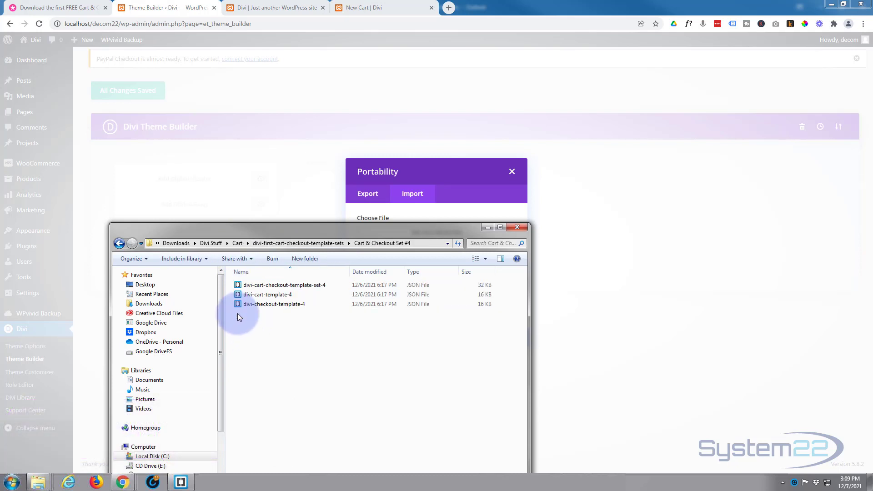
left_click(263, 285)
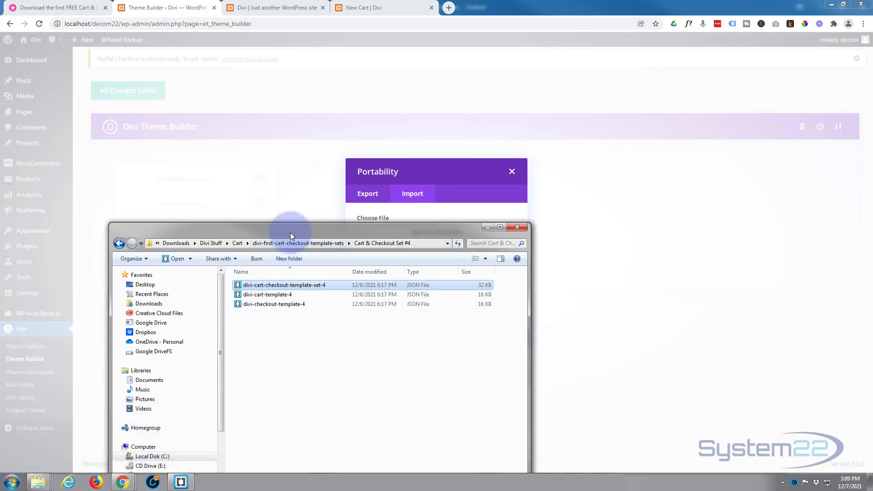
left_click_drag(290, 232, 276, 342)
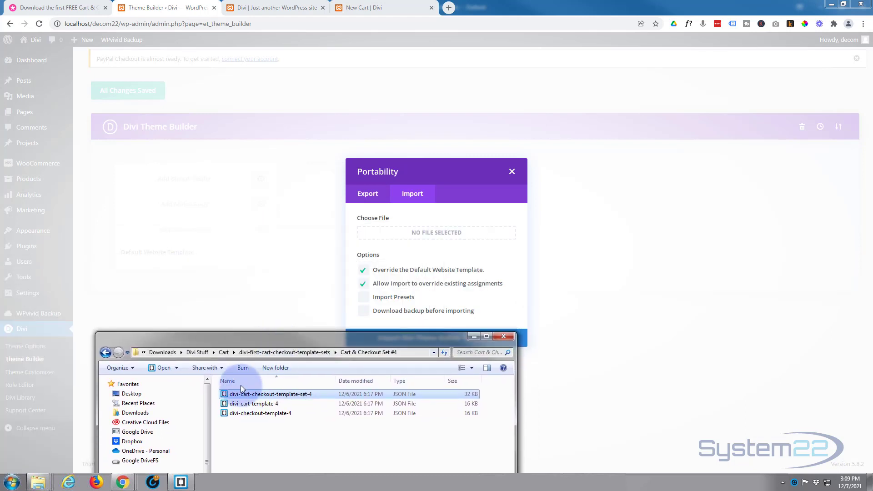
left_click_drag(234, 393, 425, 232)
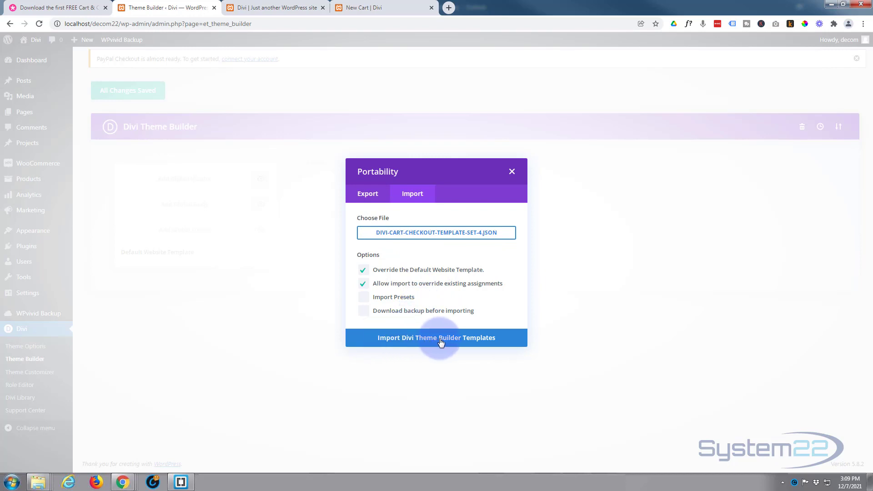
left_click(456, 341)
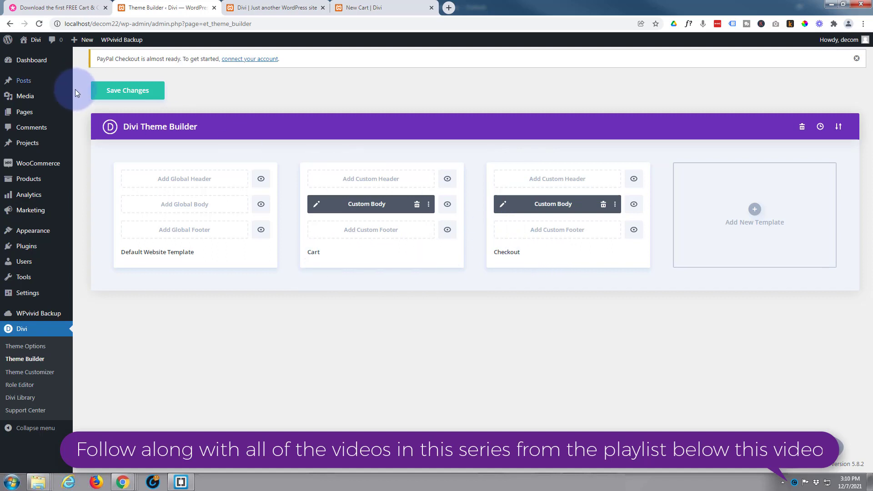
Save the imported Cart and Checkout templates, then view the site's shop page.
left_click(130, 95)
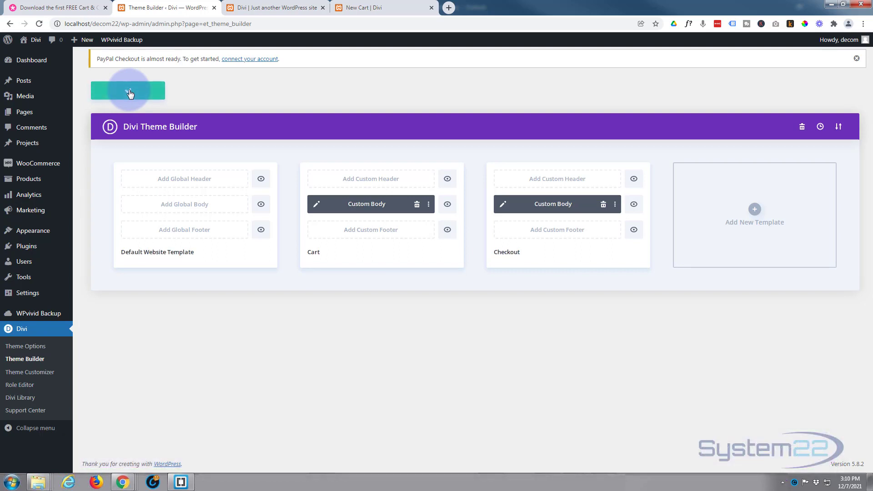
left_click(254, 9)
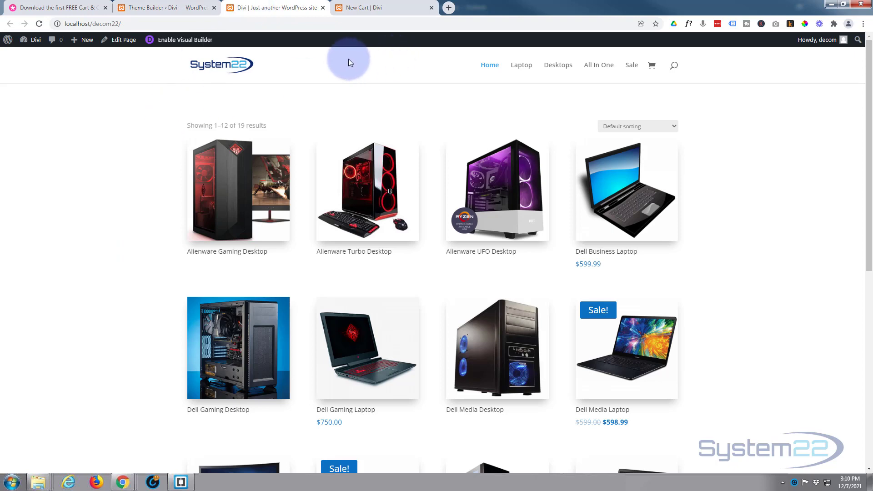
Close the old cart tab, view the restyled cart, and open checkout in a background tab.
left_click(431, 9)
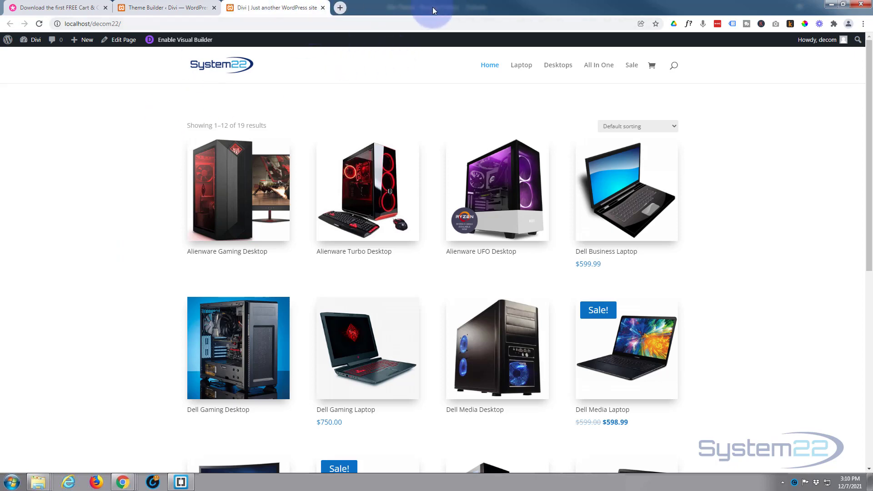
left_click(654, 70)
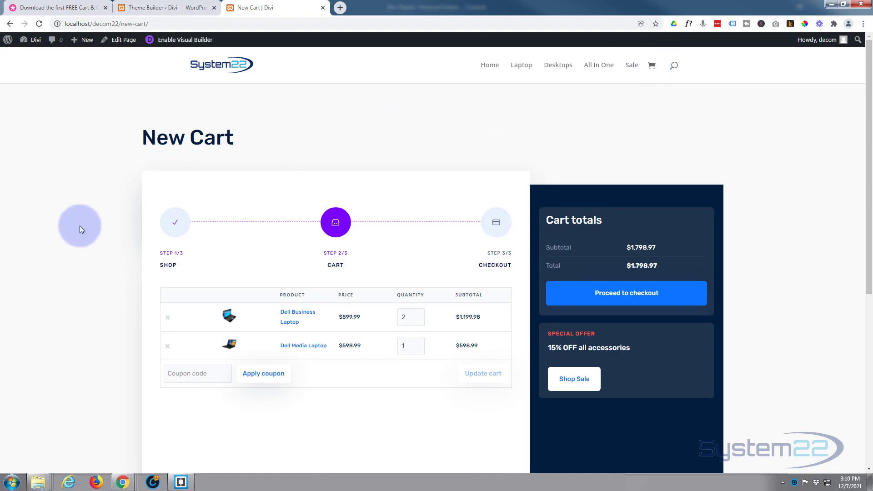
scroll(80, 226, "down", 2)
scroll(82, 227, "down", 2)
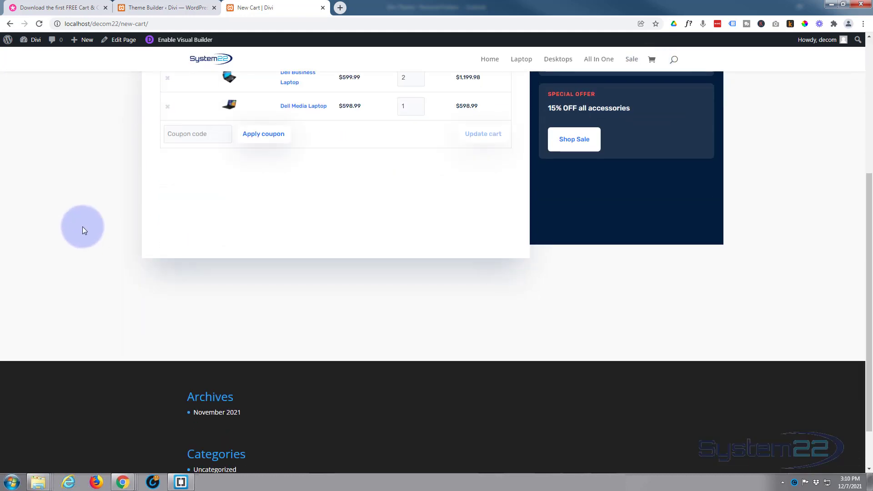
scroll(83, 229, "up", 2)
scroll(83, 229, "up", 2)
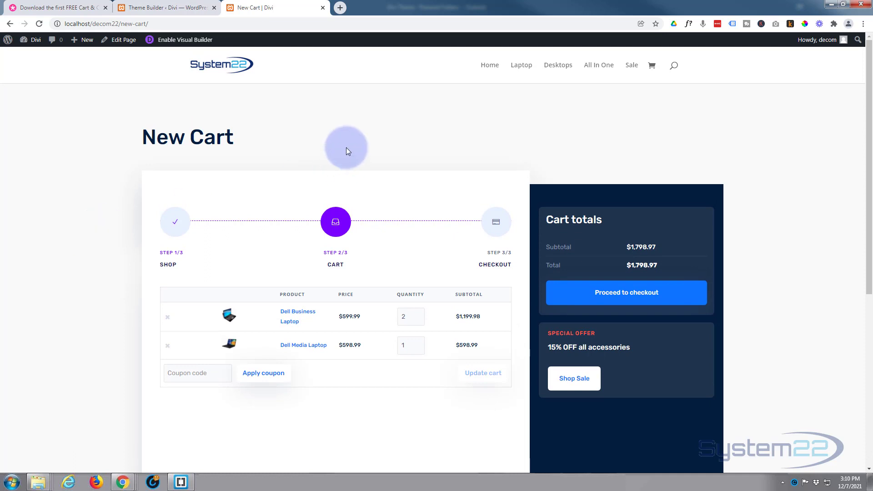
middle_click(616, 300)
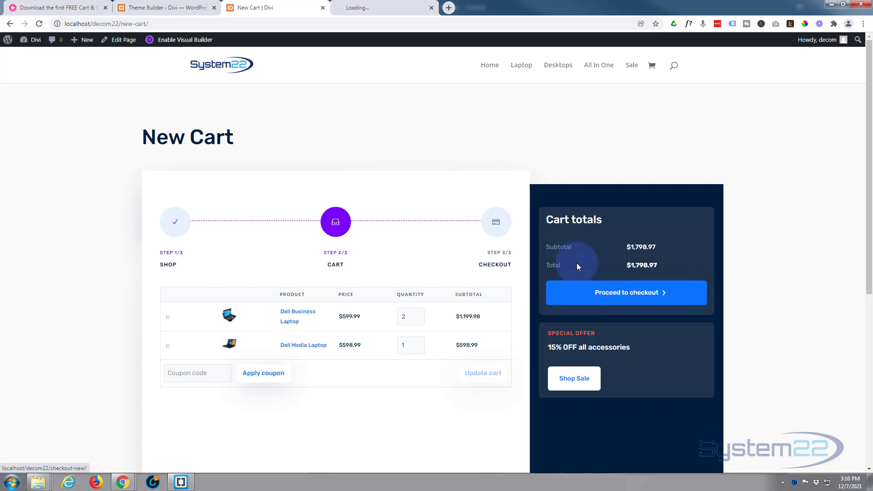
Review the restyled Checkout New page, then enable the Visual Builder on it.
left_click(403, 7)
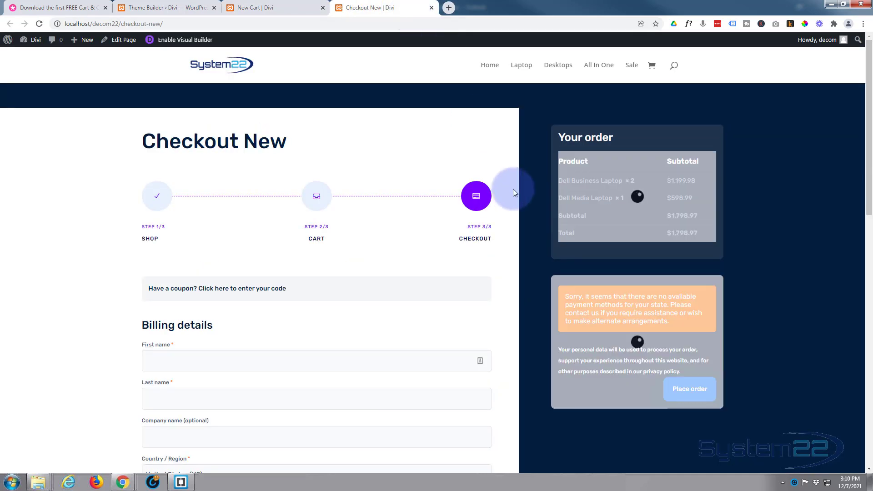
scroll(526, 202, "down", 2)
scroll(526, 202, "down", 2)
scroll(526, 201, "down", 2)
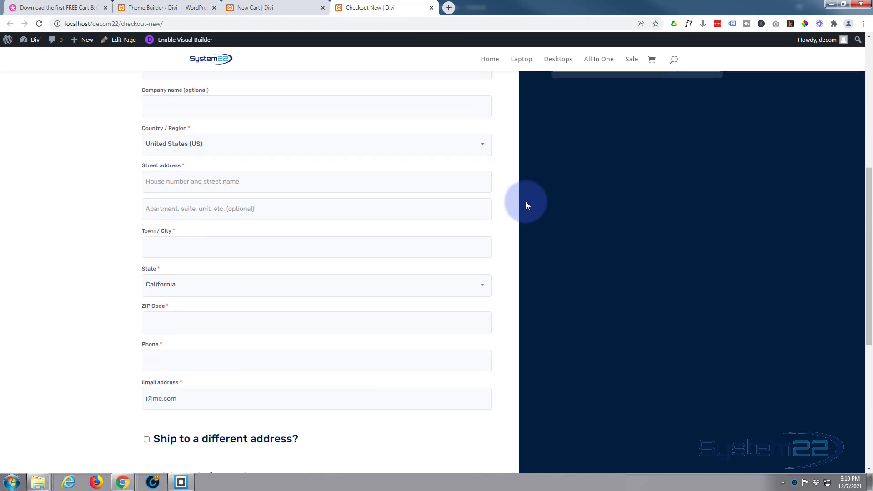
scroll(526, 202, "down", 2)
scroll(526, 201, "down", 2)
scroll(526, 201, "down", 1)
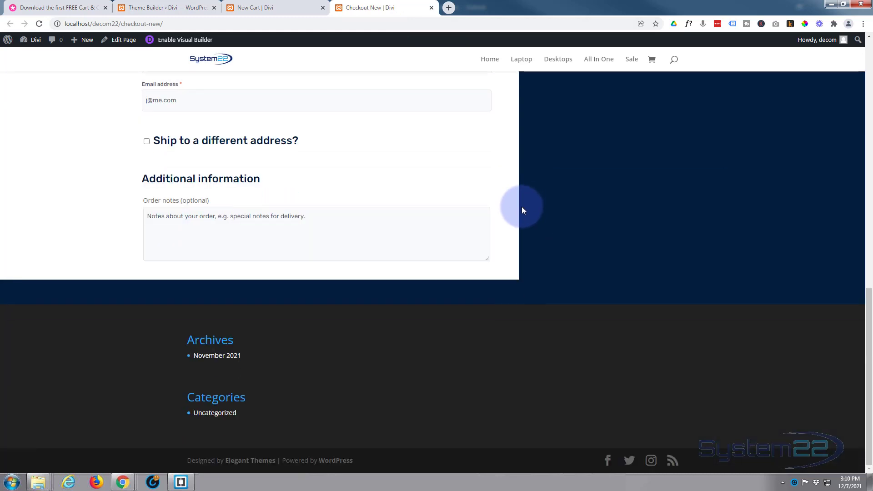
scroll(522, 211, "up", 2)
scroll(522, 211, "up", 3)
scroll(522, 210, "up", 2)
scroll(522, 210, "up", 2)
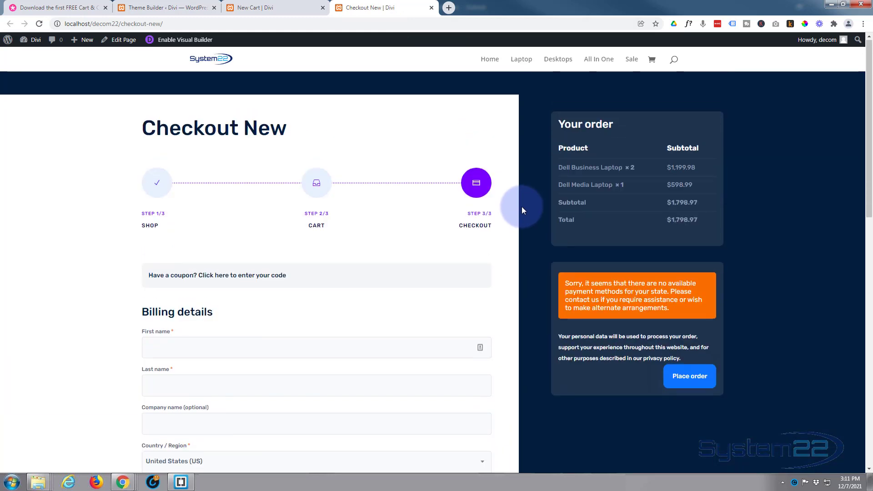
scroll(522, 207, "up", 1)
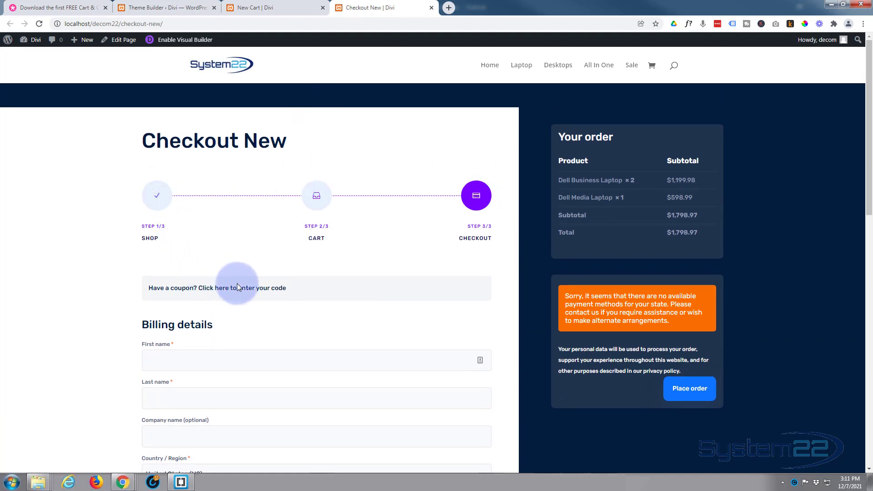
left_click(186, 43)
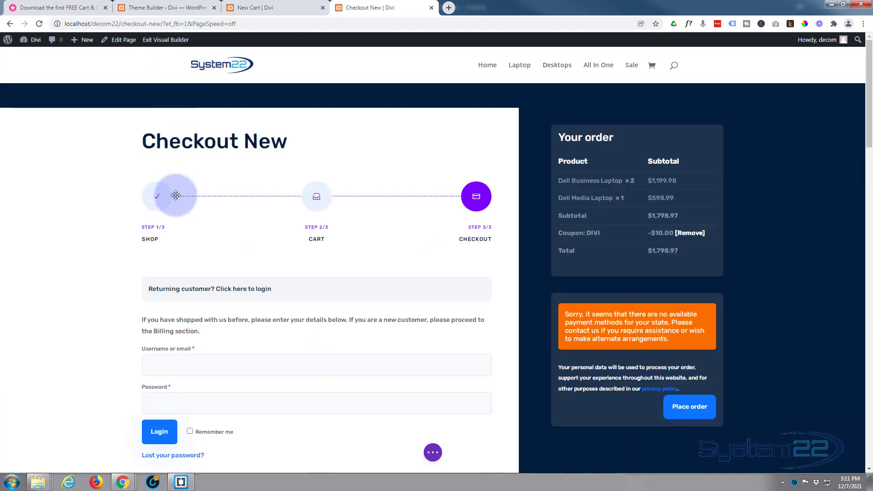
mouse_move(316, 211)
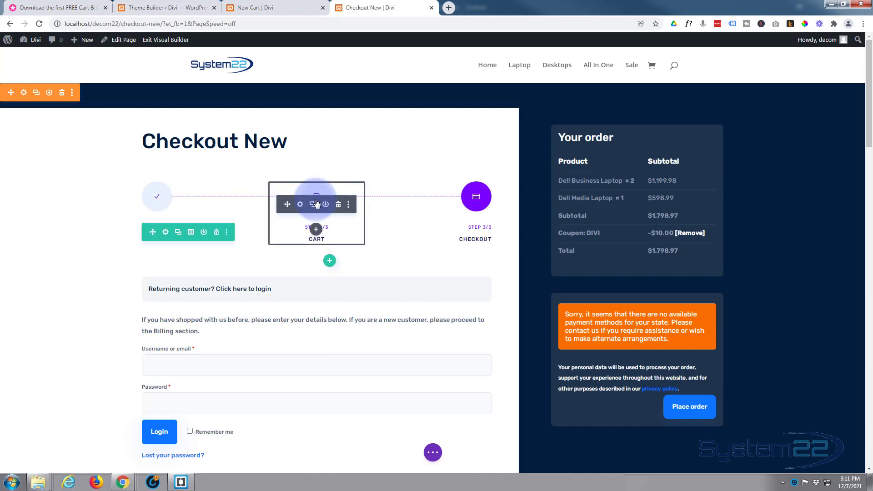
scroll(266, 255, "down", 2)
scroll(268, 257, "down", 2)
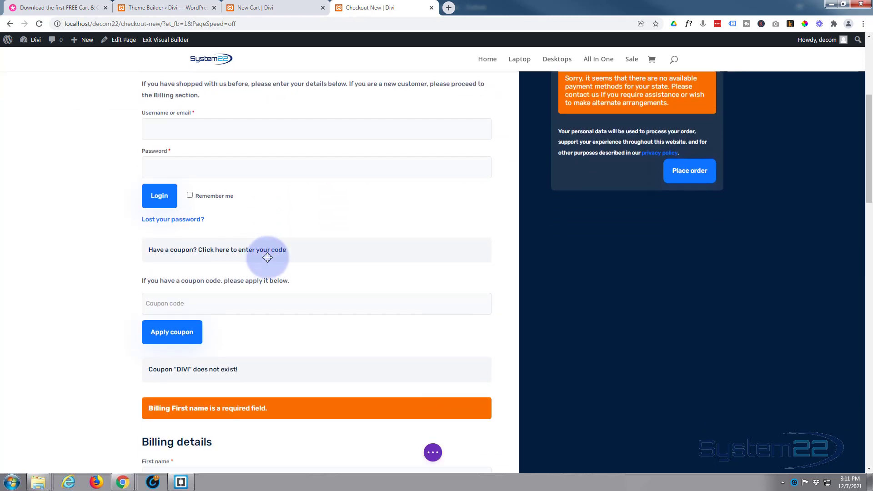
scroll(267, 257, "down", 2)
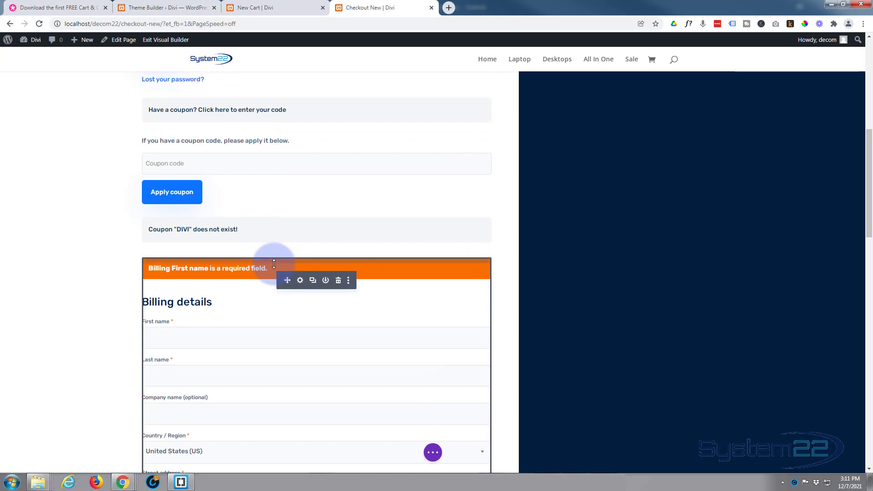
scroll(274, 263, "down", 2)
scroll(274, 264, "up", 3)
scroll(273, 265, "up", 2)
scroll(274, 264, "up", 3)
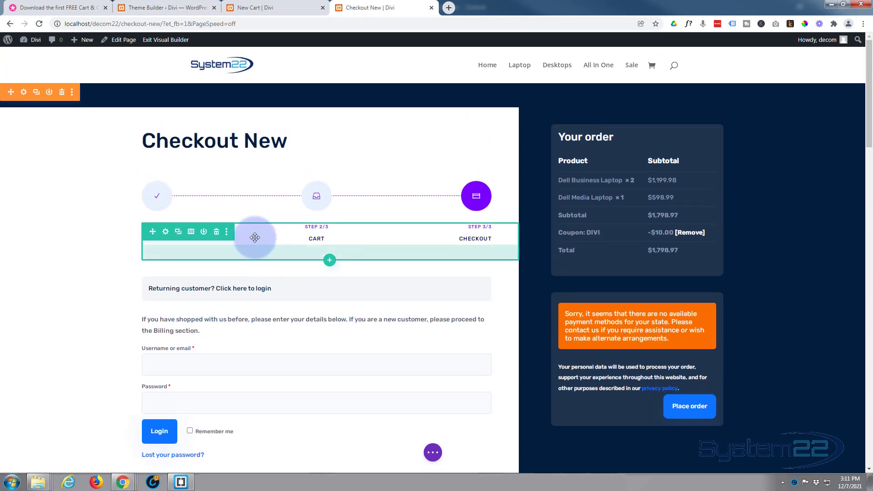
After inspecting checkout in the Visual Builder, return to the Theme Builder tab.
left_click(143, 9)
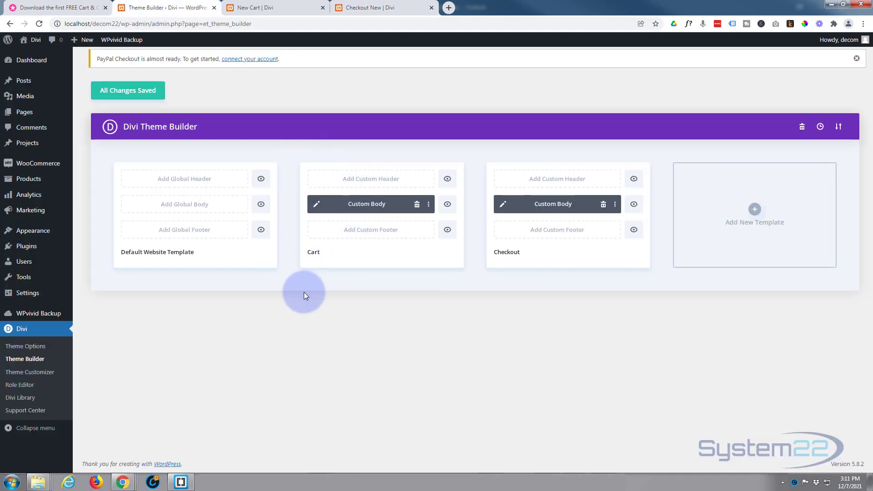
mouse_move(313, 252)
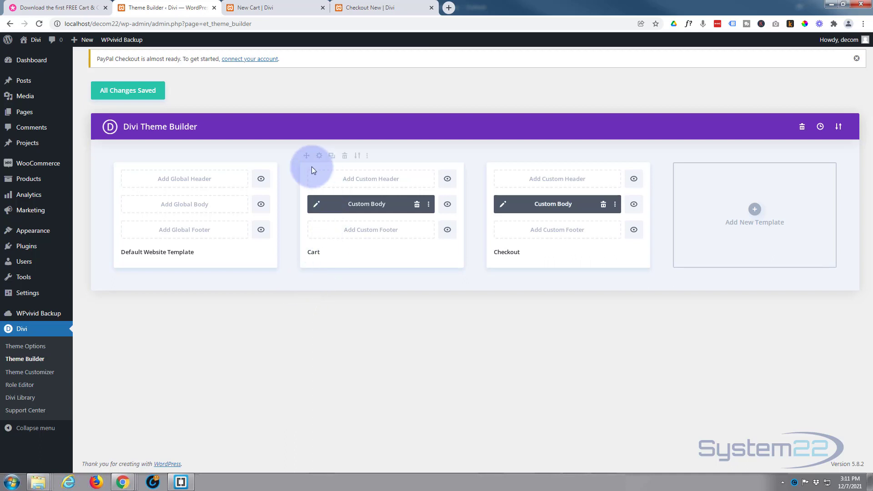
Delete the Cart and Checkout template cards from the Theme Builder.
left_click(345, 156)
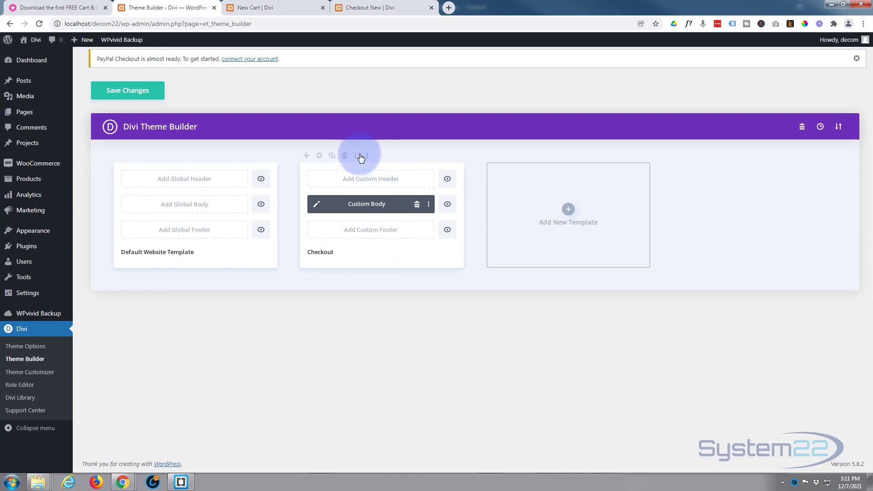
left_click(345, 157)
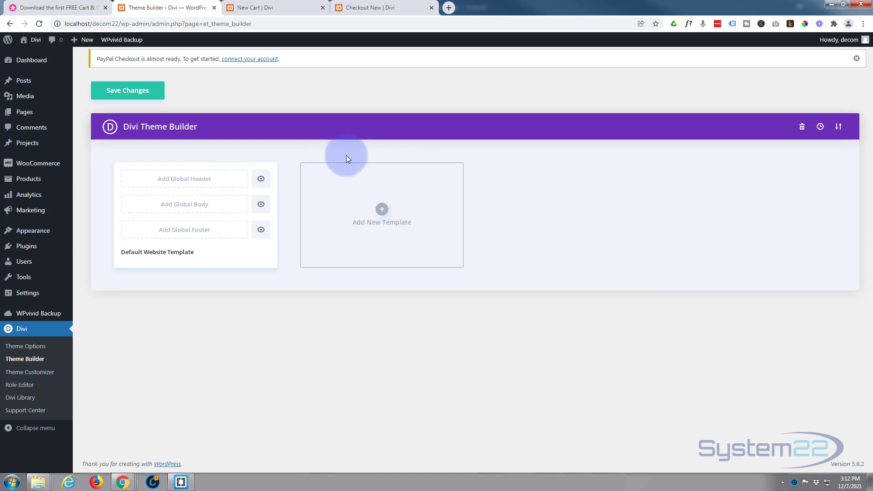
Load divi-cart-checkout-template-set-2.json from the Cart & Checkout Set #2 folder into Portability import.
left_click(839, 128)
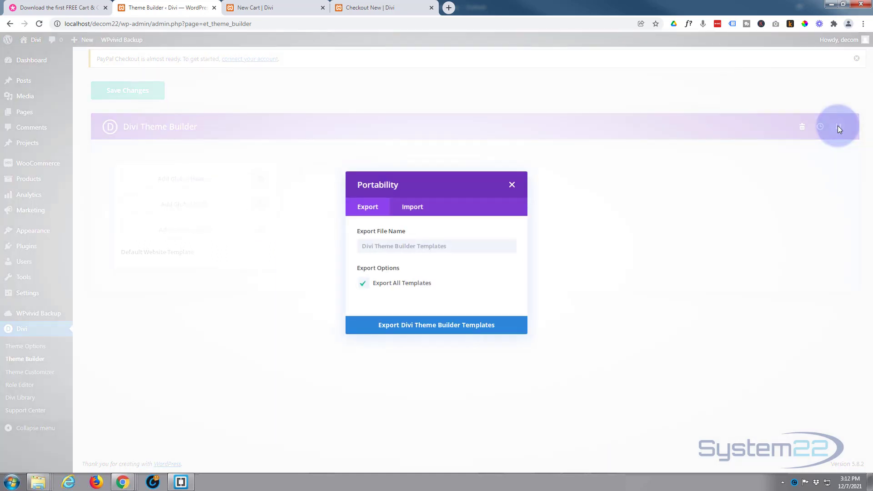
left_click(412, 208)
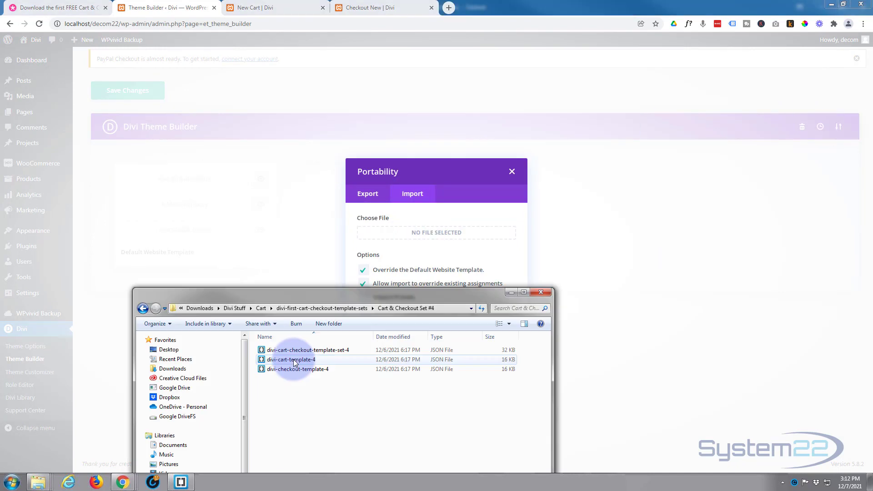
left_click(260, 308)
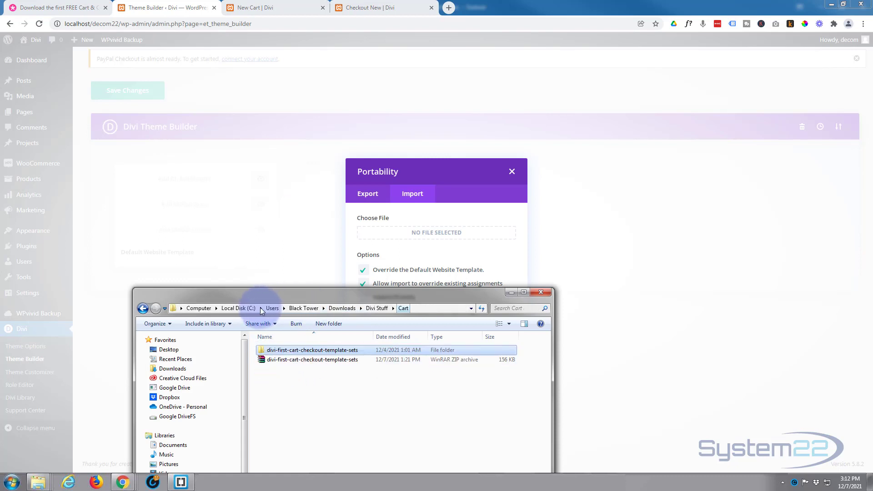
double_click(262, 349)
double_click(261, 360)
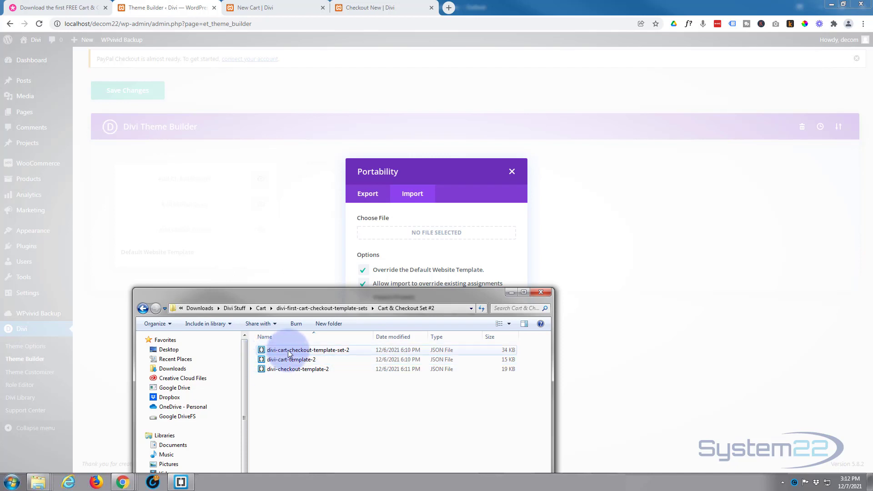
left_click_drag(293, 353, 423, 232)
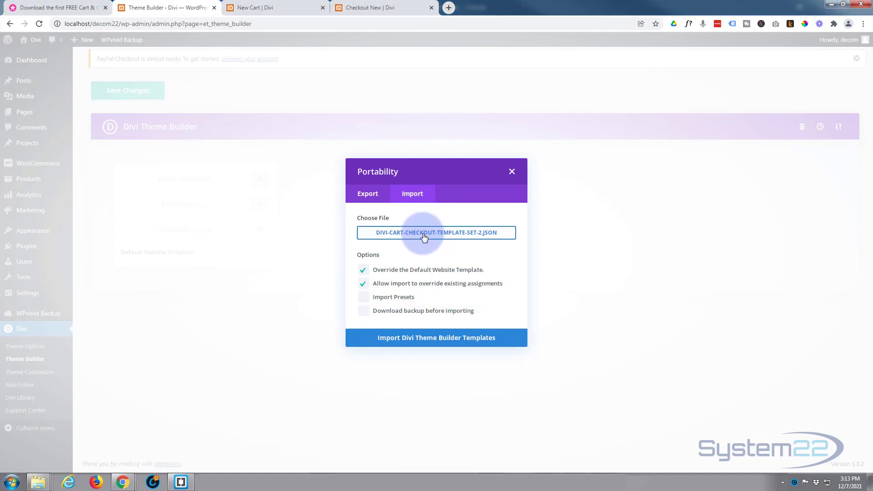
Import the set #2 templates, save the changes, and close the old cart tab.
left_click(424, 338)
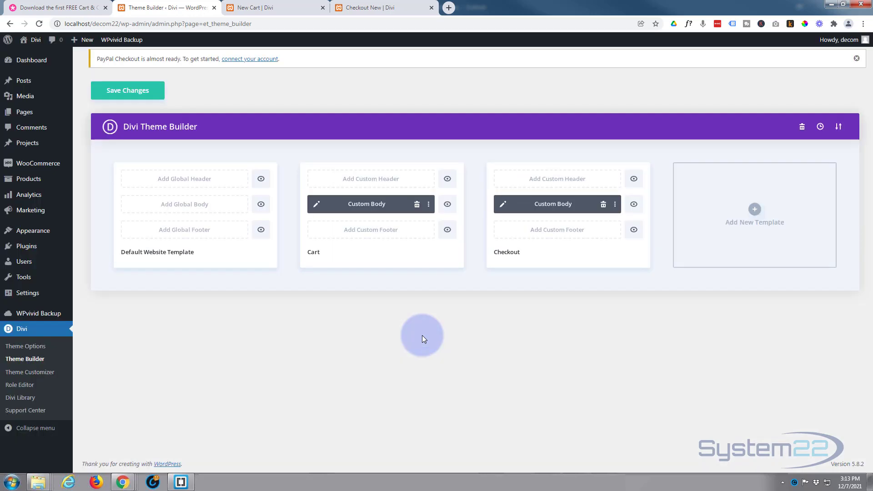
mouse_move(524, 271)
left_click(148, 92)
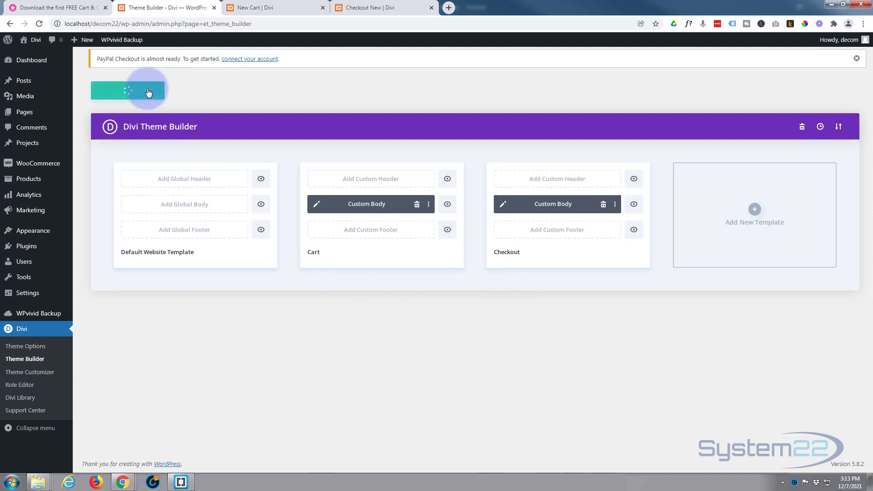
left_click(321, 7)
Close the old checkout tab and reopen the live site's New Cart and Checkout New pages.
left_click(322, 8)
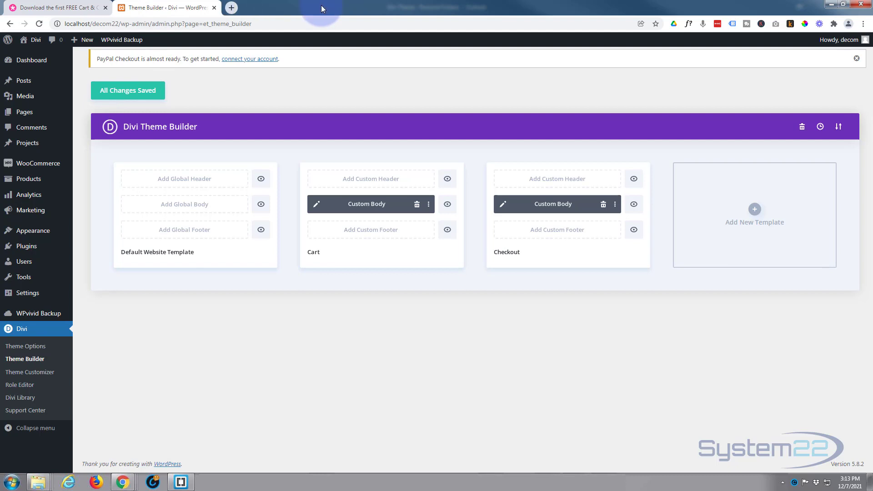
mouse_move(31, 40)
middle_click(30, 58)
left_click(244, 8)
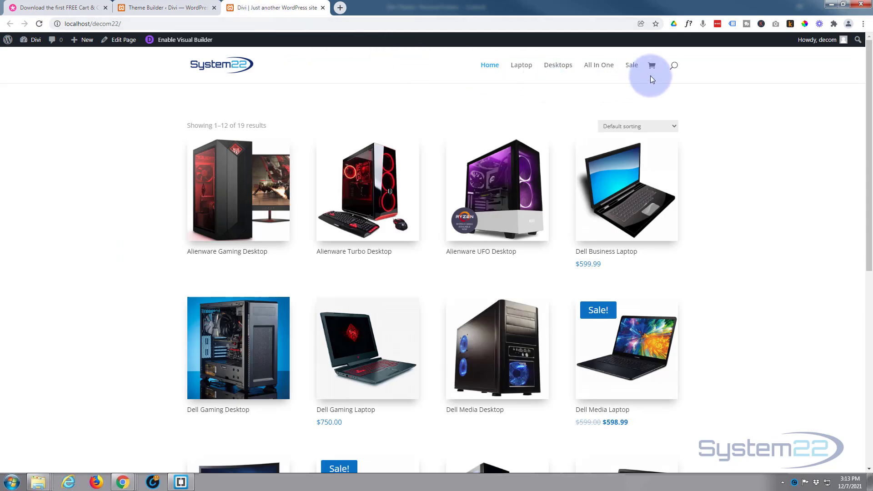
left_click(651, 68)
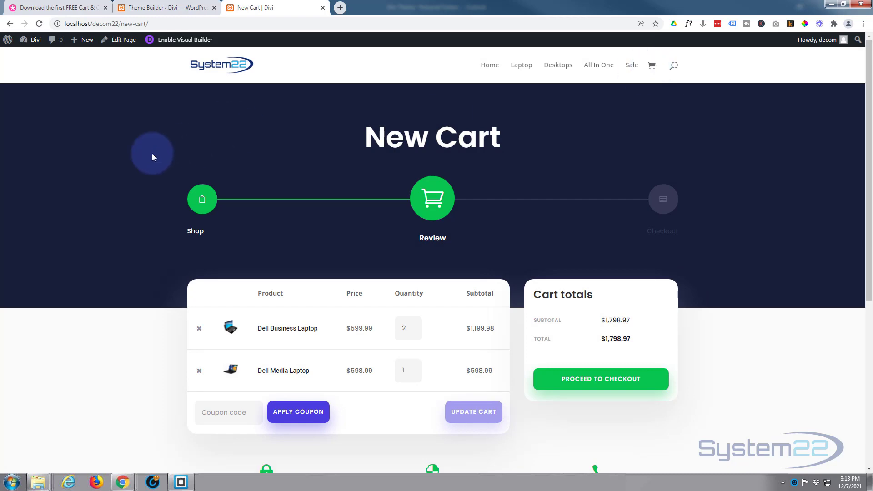
scroll(152, 156, "down", 2)
scroll(151, 156, "down", 2)
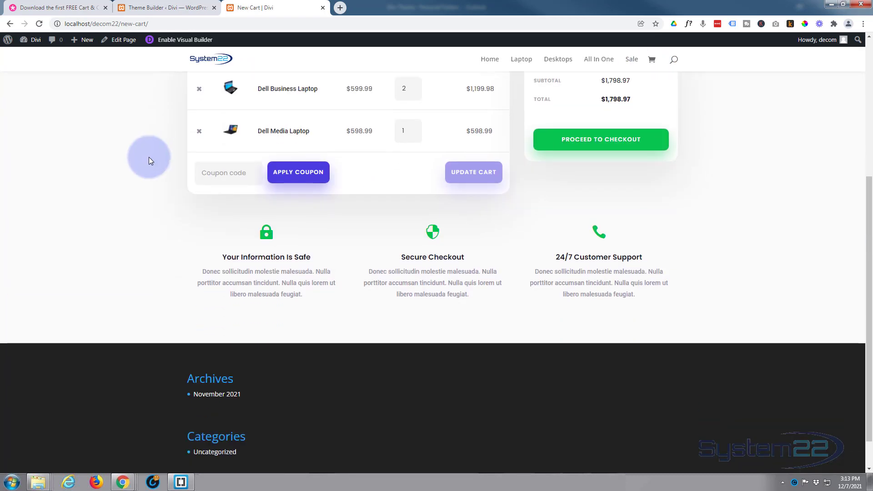
scroll(148, 157, "up", 2)
scroll(150, 157, "up", 2)
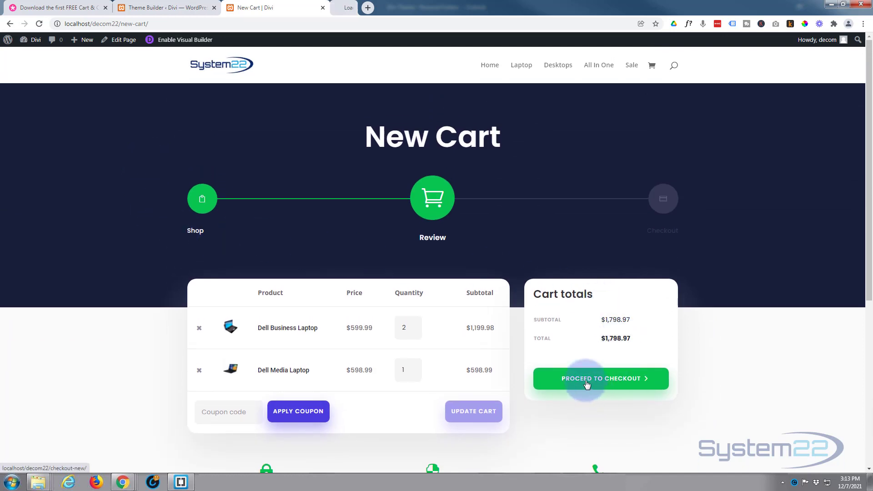
left_click(390, 9)
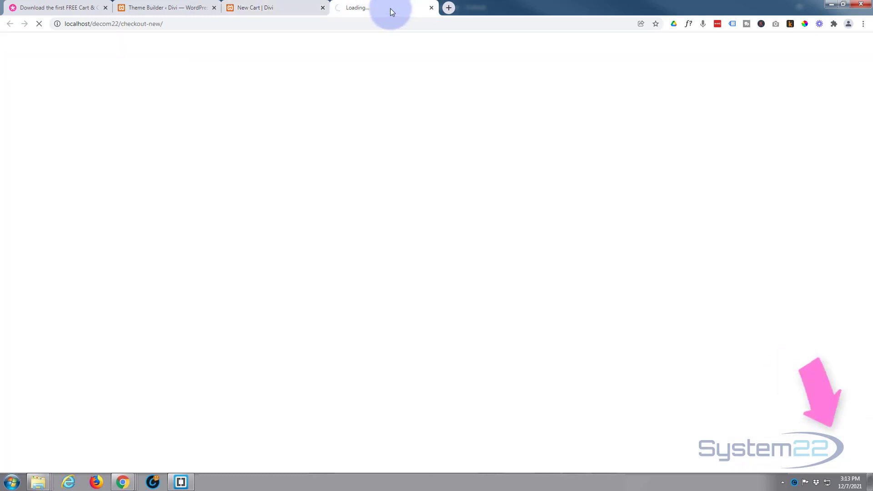
scroll(154, 171, "down", 1)
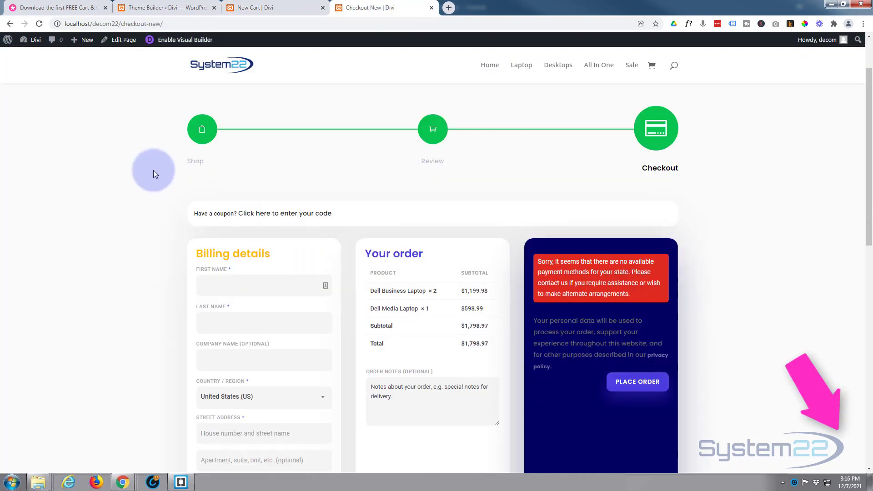
scroll(153, 170, "up", 1)
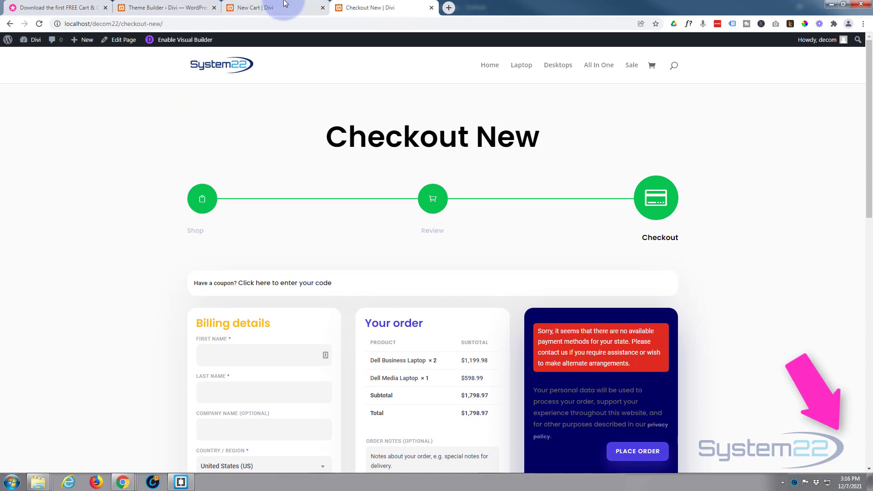
left_click(285, 10)
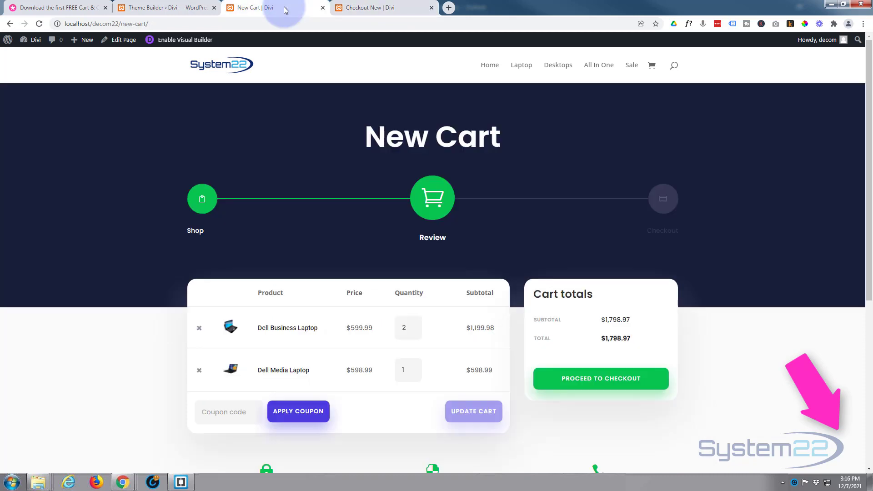
Return to the Elegant Themes article on free Cart & Checkout template sets.
left_click(73, 10)
scroll(170, 261, "up", 3)
scroll(170, 262, "up", 2)
scroll(170, 261, "up", 4)
scroll(170, 261, "up", 2)
scroll(170, 261, "up", 3)
scroll(170, 261, "up", 3)
scroll(170, 261, "up", 3)
scroll(169, 259, "up", 4)
scroll(170, 260, "up", 3)
scroll(170, 260, "down", 3)
scroll(170, 260, "down", 3)
scroll(171, 260, "down", 2)
scroll(171, 261, "down", 1)
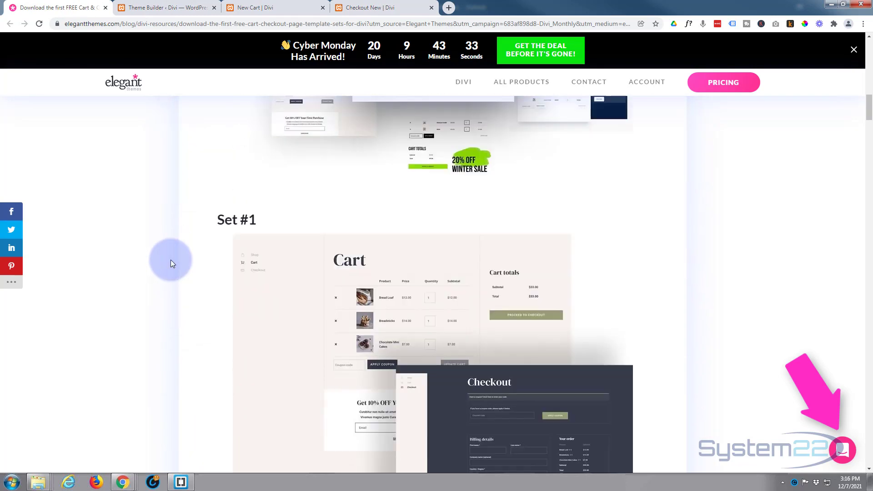
scroll(171, 261, "down", 1)
scroll(171, 261, "down", 2)
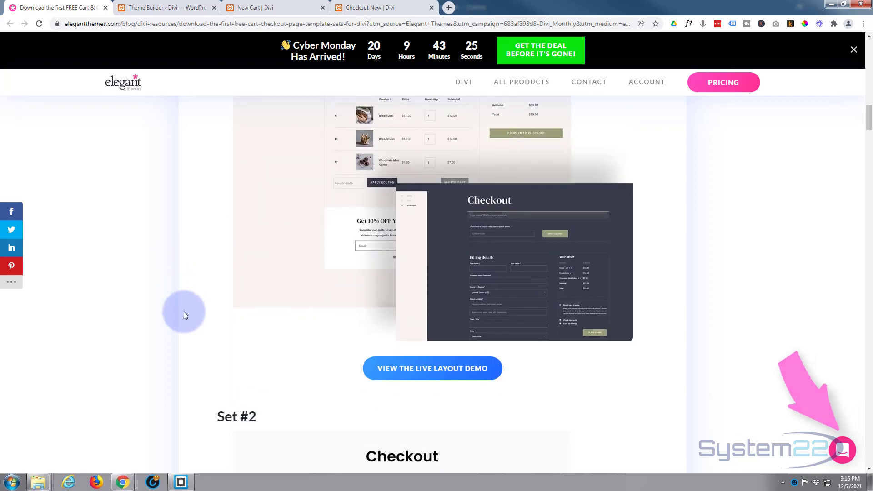
scroll(183, 314, "up", 2)
scroll(182, 314, "up", 2)
scroll(183, 314, "up", 2)
scroll(184, 313, "up", 2)
scroll(183, 312, "up", 2)
scroll(183, 314, "up", 2)
scroll(184, 313, "up", 2)
scroll(184, 316, "up", 2)
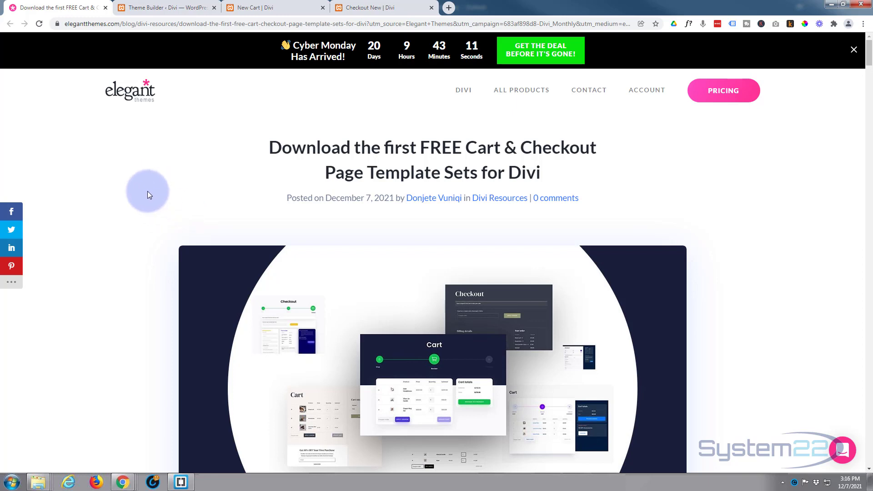
scroll(147, 195, "down", 1)
scroll(145, 195, "down", 1)
scroll(145, 196, "down", 1)
scroll(145, 196, "down", 1)
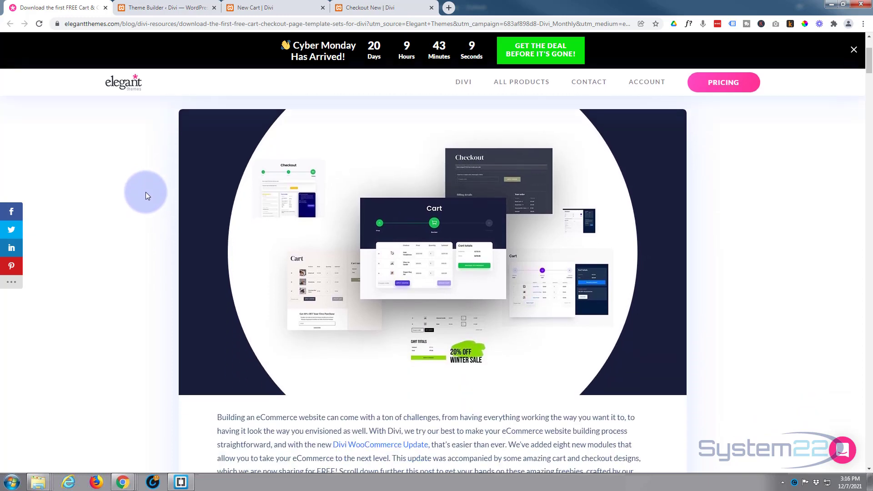